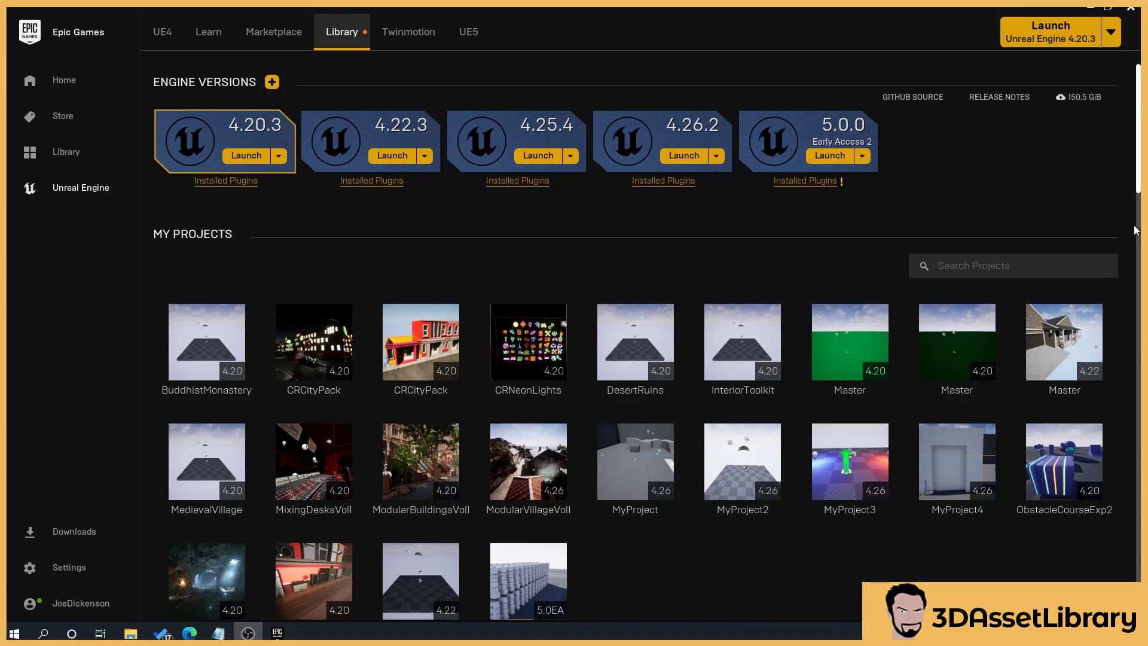
# Launch Unreal Engine 5.0.0 Early Access 2 from the Epic Games Launcher Library.
pyautogui.moveTo(317, 430)
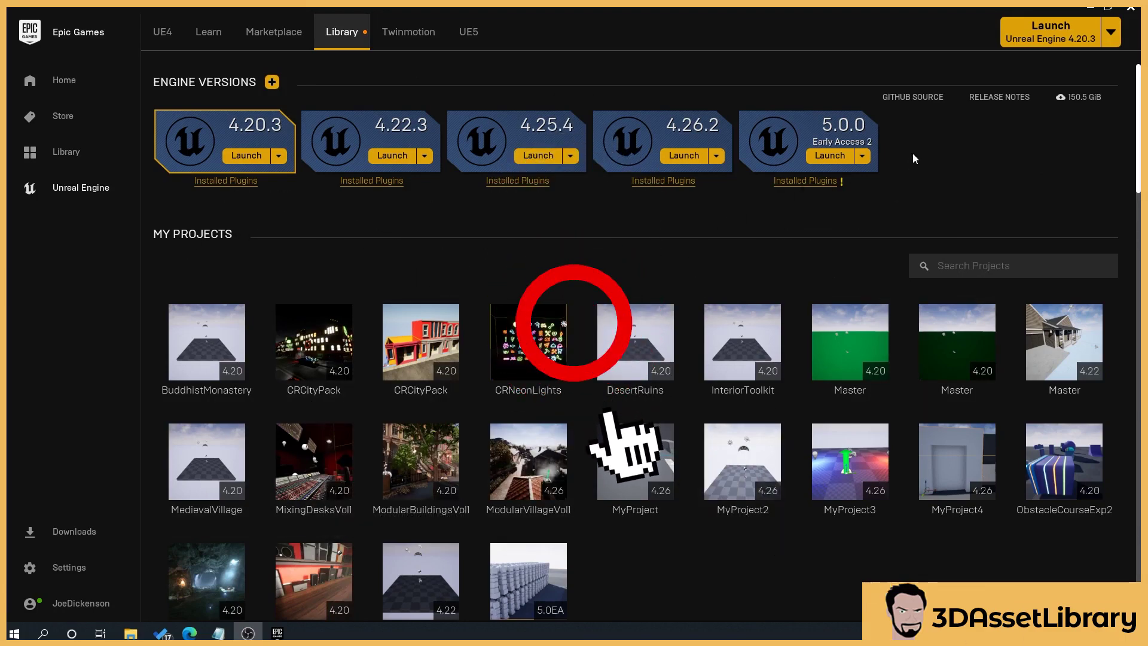
pyautogui.moveTo(723, 350)
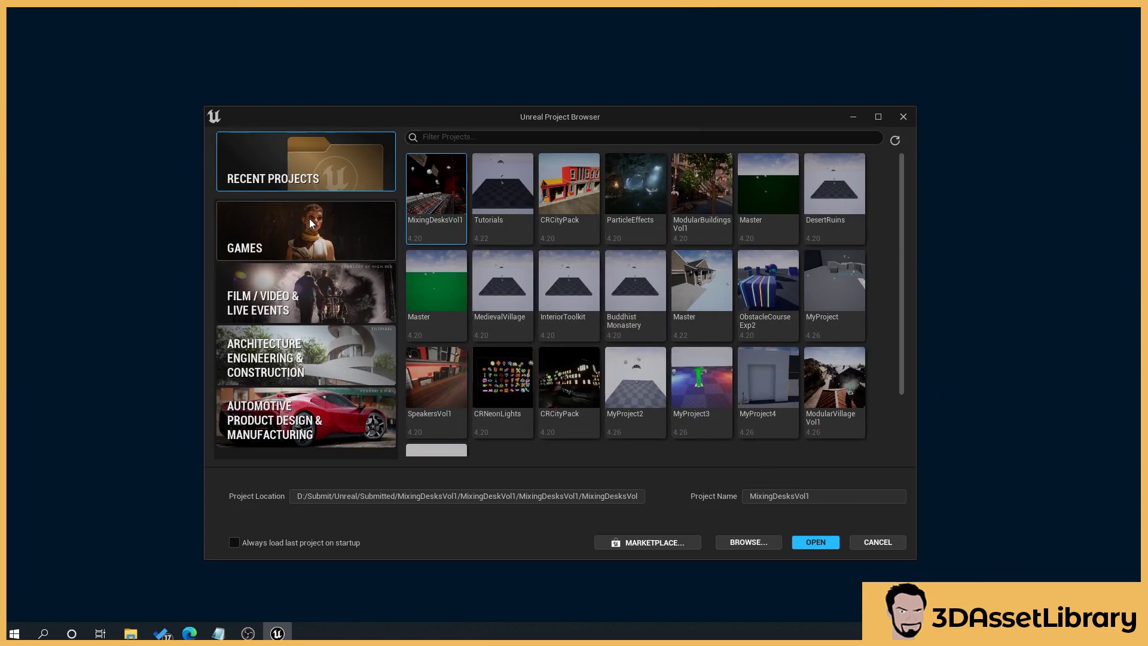
# Browse the Film/Video, Architecture and Automotive template categories, then return to Games.
pyautogui.click(271, 238)
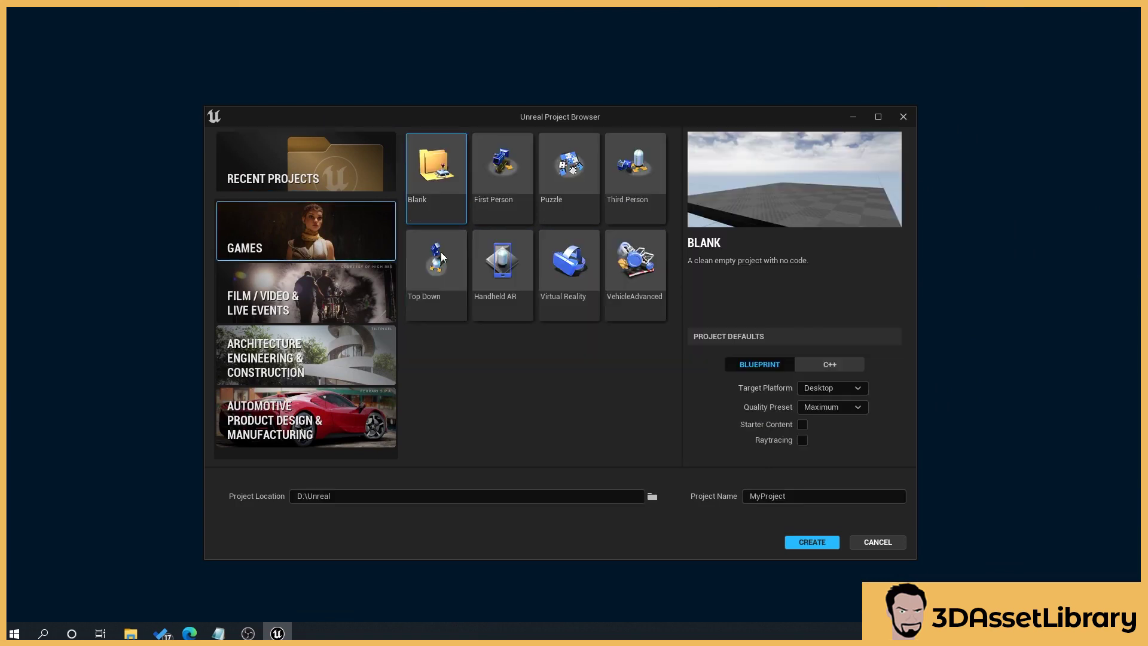
pyautogui.click(269, 290)
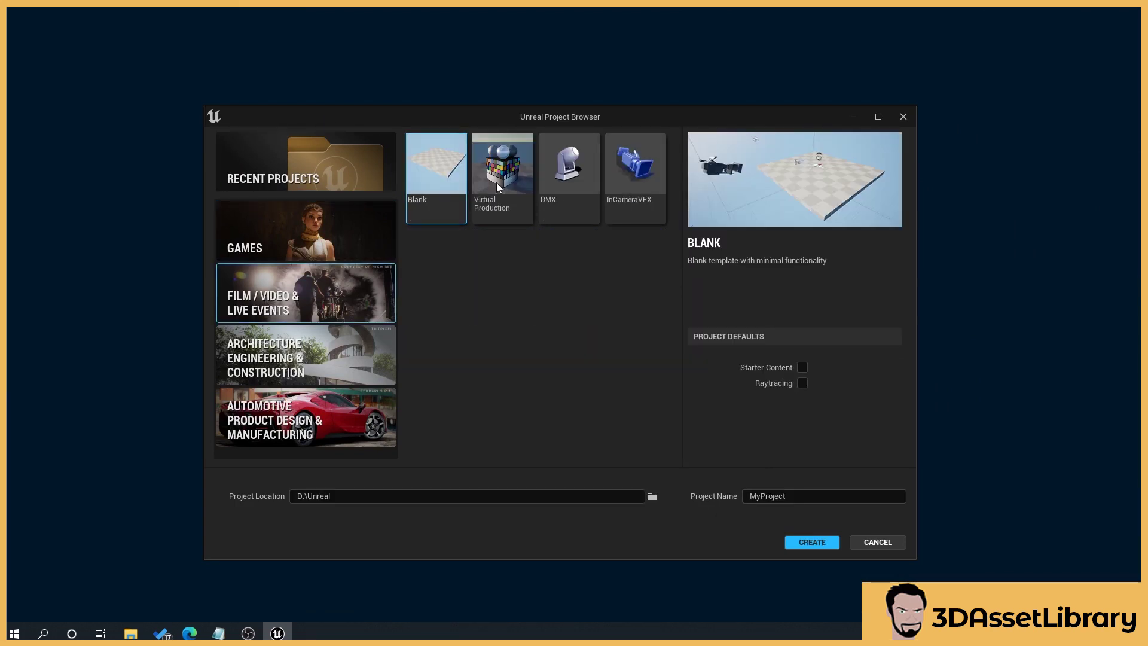
pyautogui.click(327, 357)
pyautogui.click(293, 434)
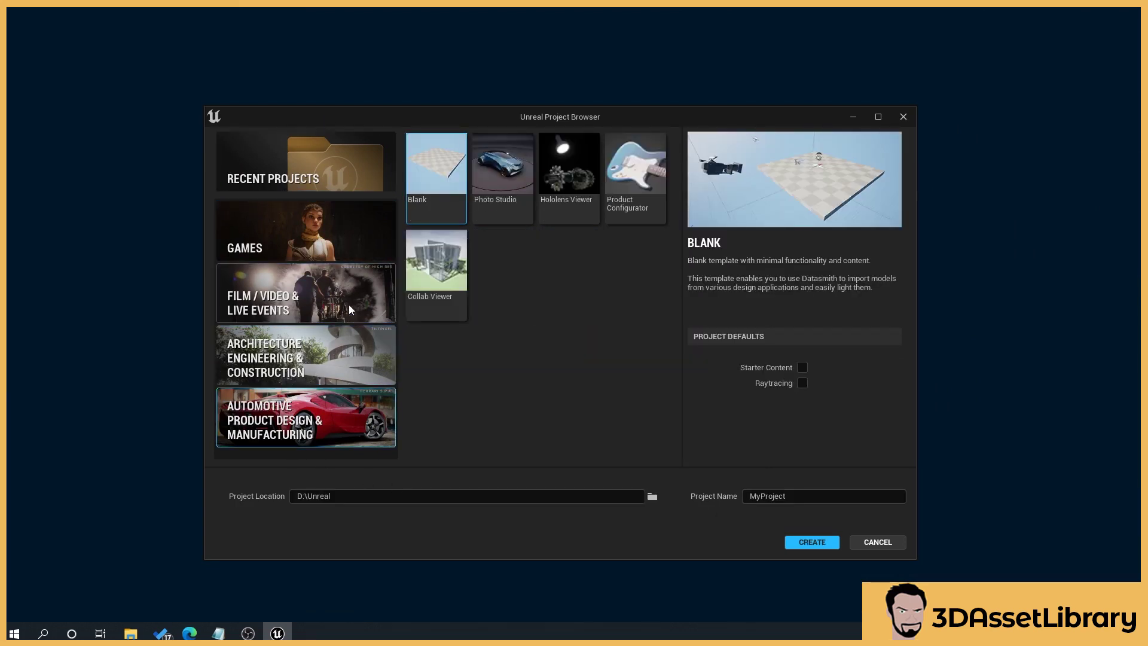
pyautogui.click(263, 242)
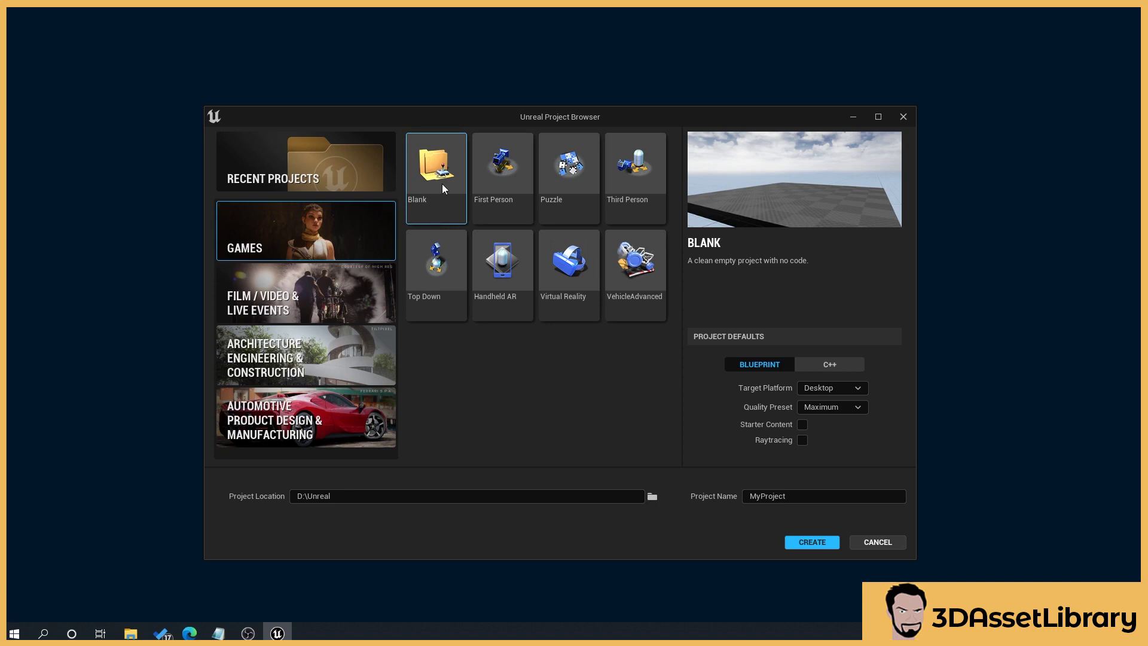
# Preview the First Person, Puzzle and Handheld AR templates, then pick Third Person.
pyautogui.click(502, 179)
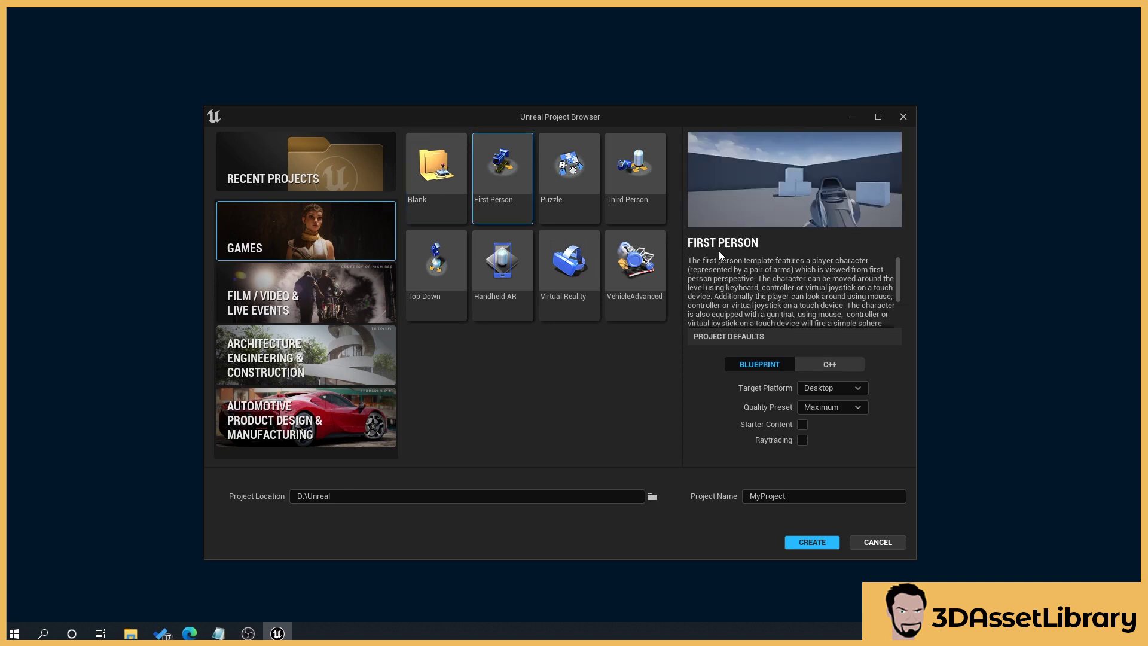
pyautogui.click(571, 191)
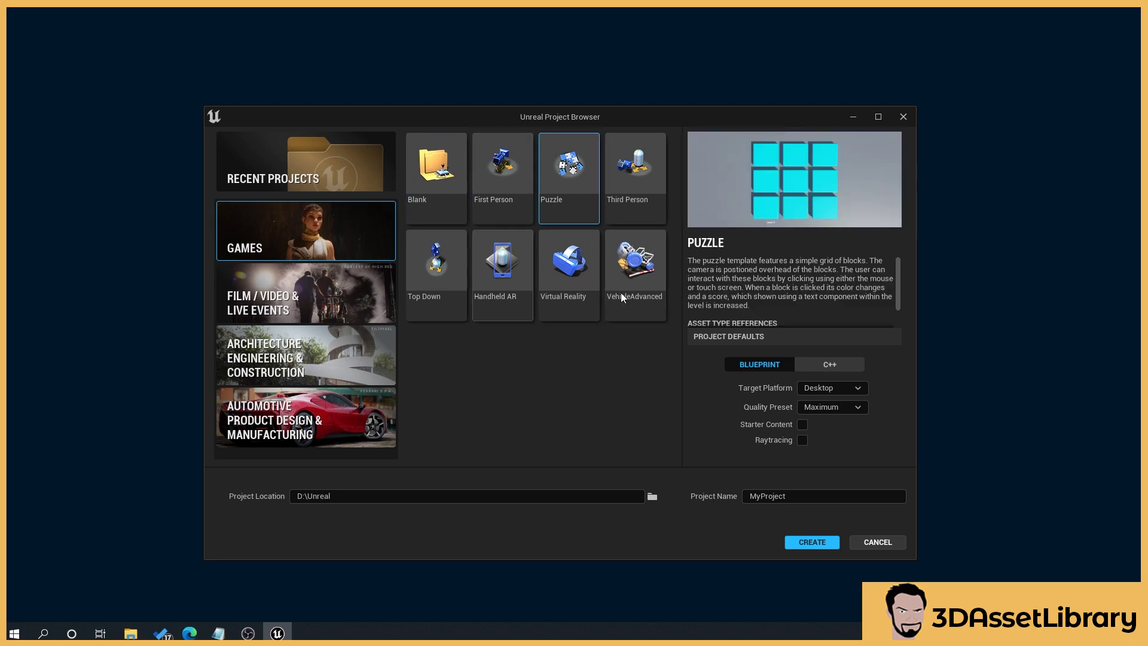
pyautogui.click(478, 276)
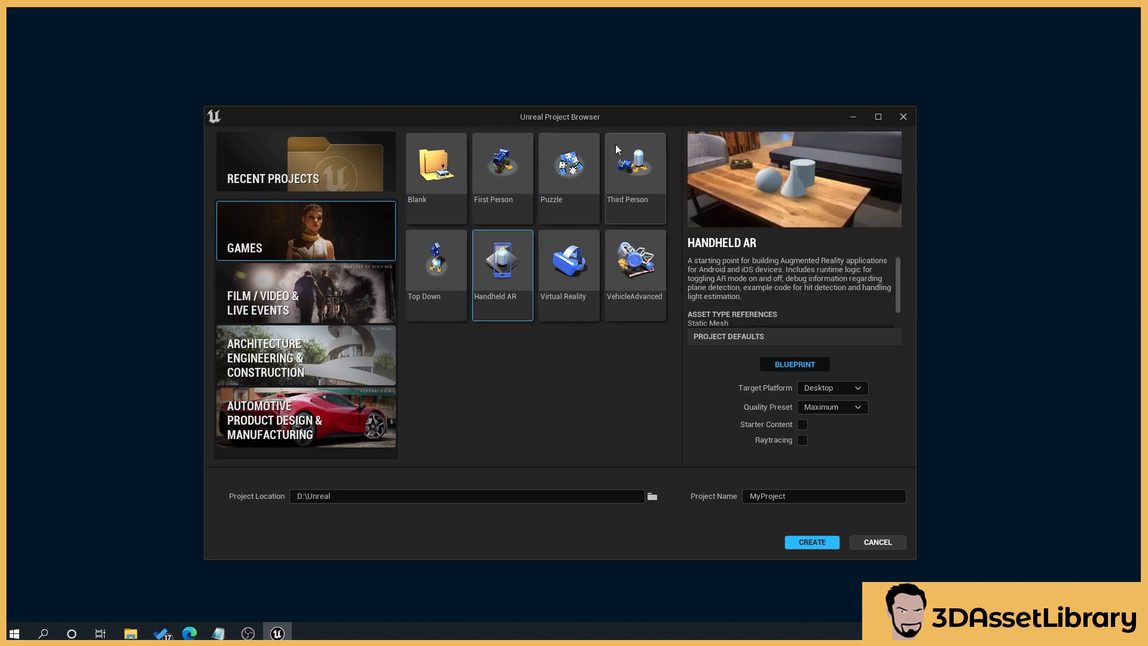
pyautogui.click(629, 169)
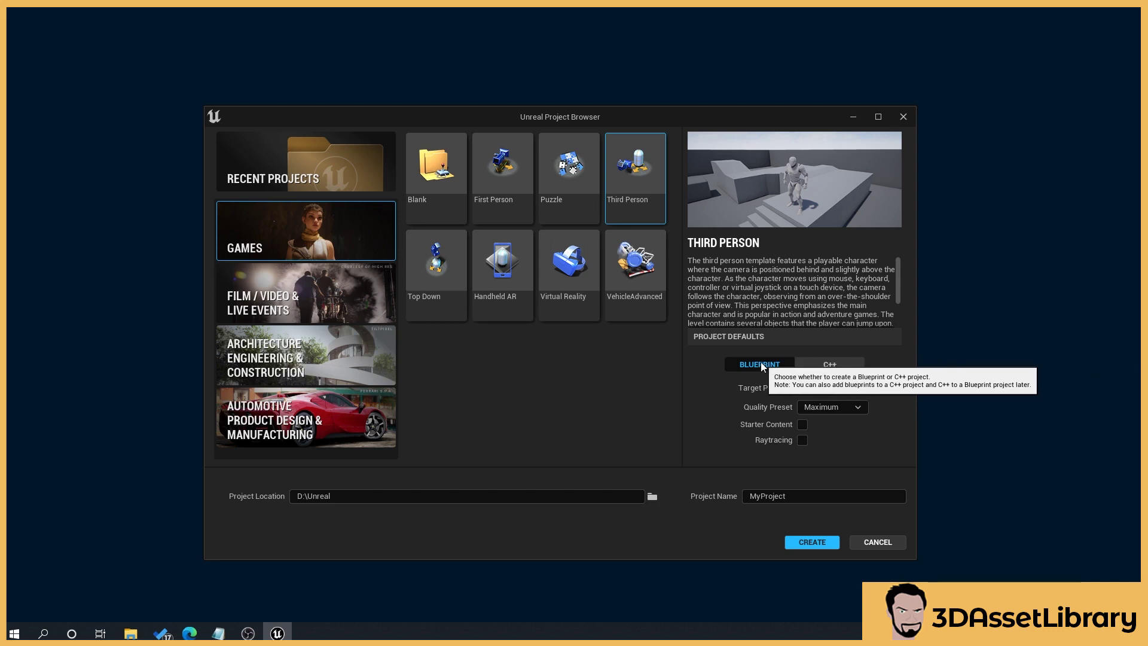
pyautogui.click(840, 364)
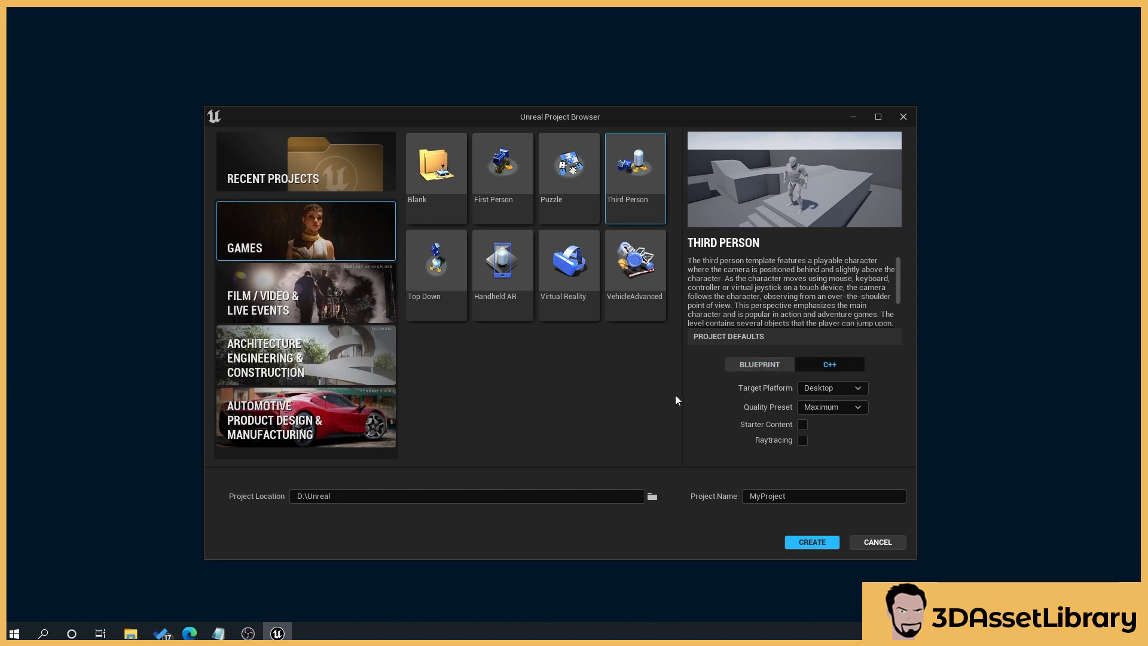
pyautogui.click(764, 364)
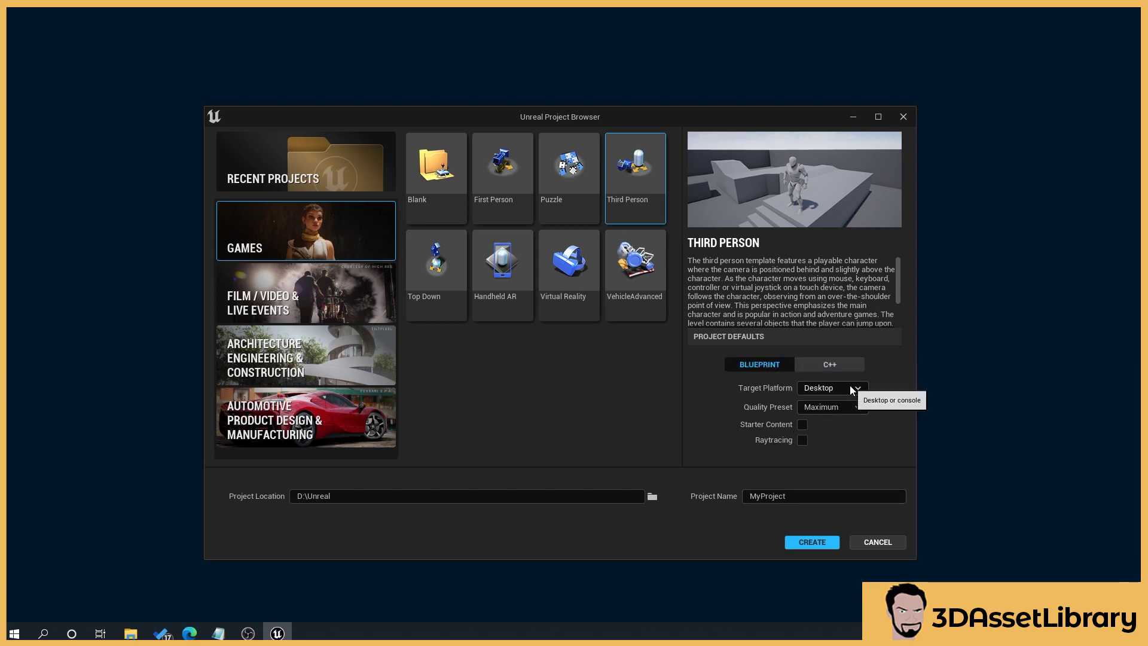
pyautogui.click(832, 387)
pyautogui.click(837, 401)
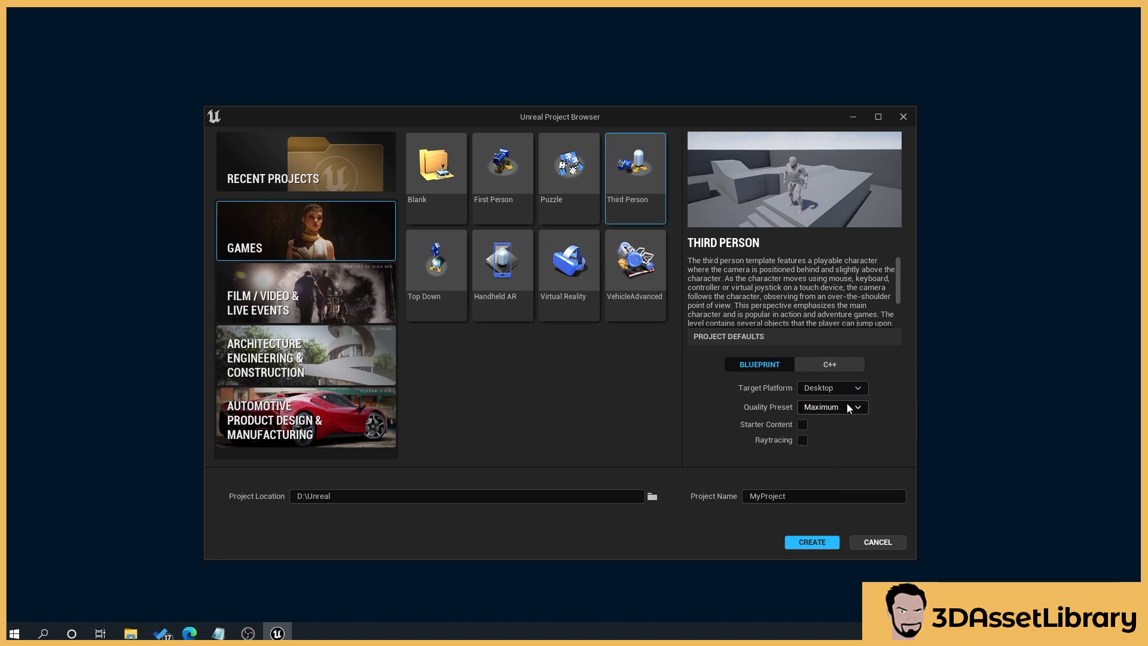
pyautogui.click(848, 408)
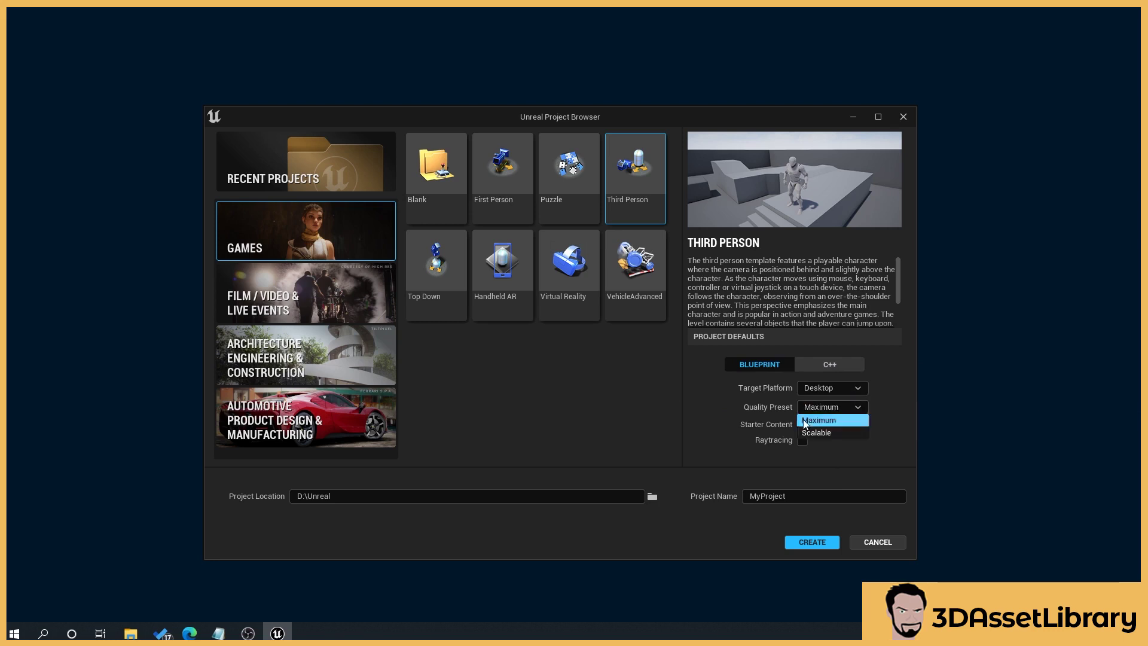
pyautogui.click(851, 421)
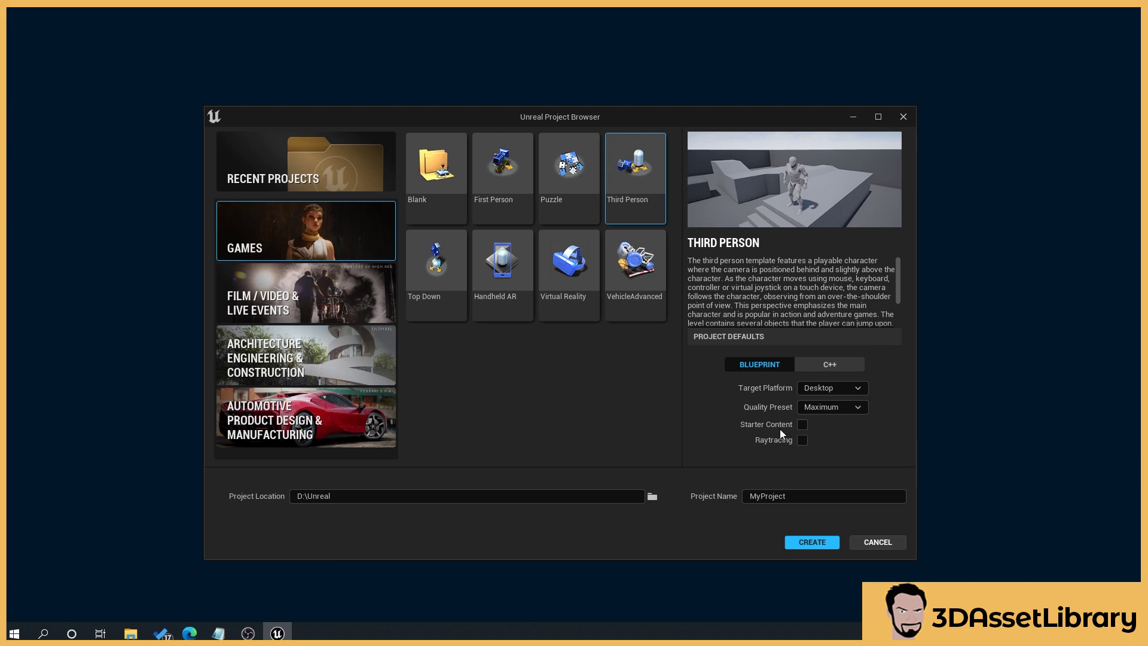
pyautogui.moveTo(779, 431)
pyautogui.click(829, 501)
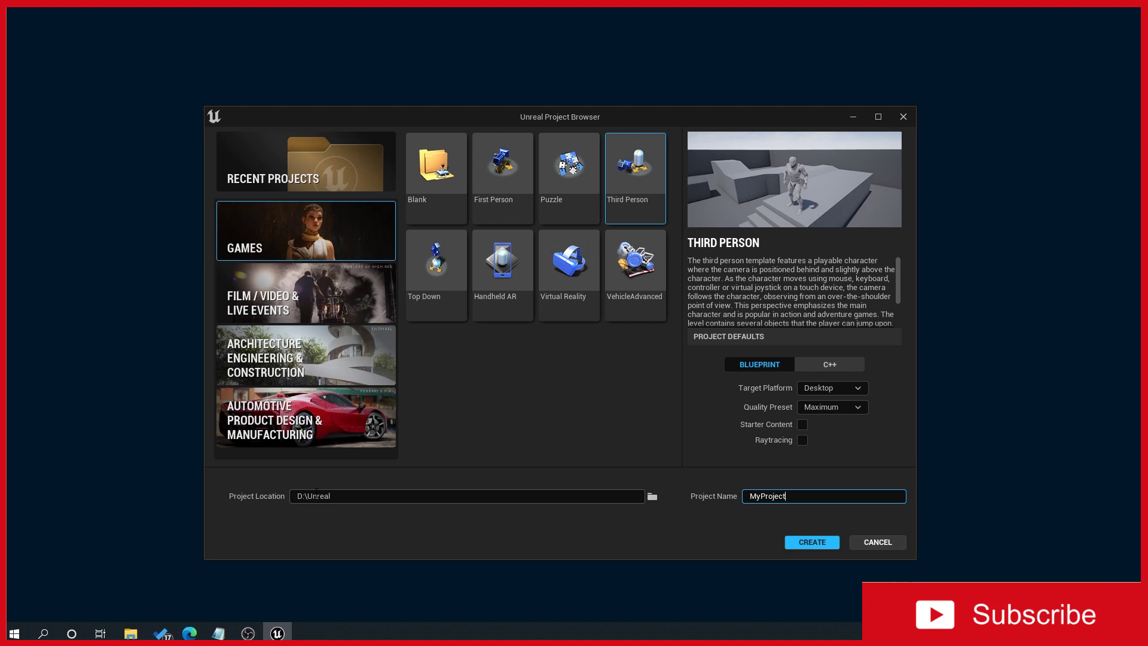
pyautogui.doubleClick(798, 495)
pyautogui.hotkey('ctrl', 'v')
pyautogui.hotkey('ctrl', 'v')
pyautogui.hotkey('ctrl', 'v')
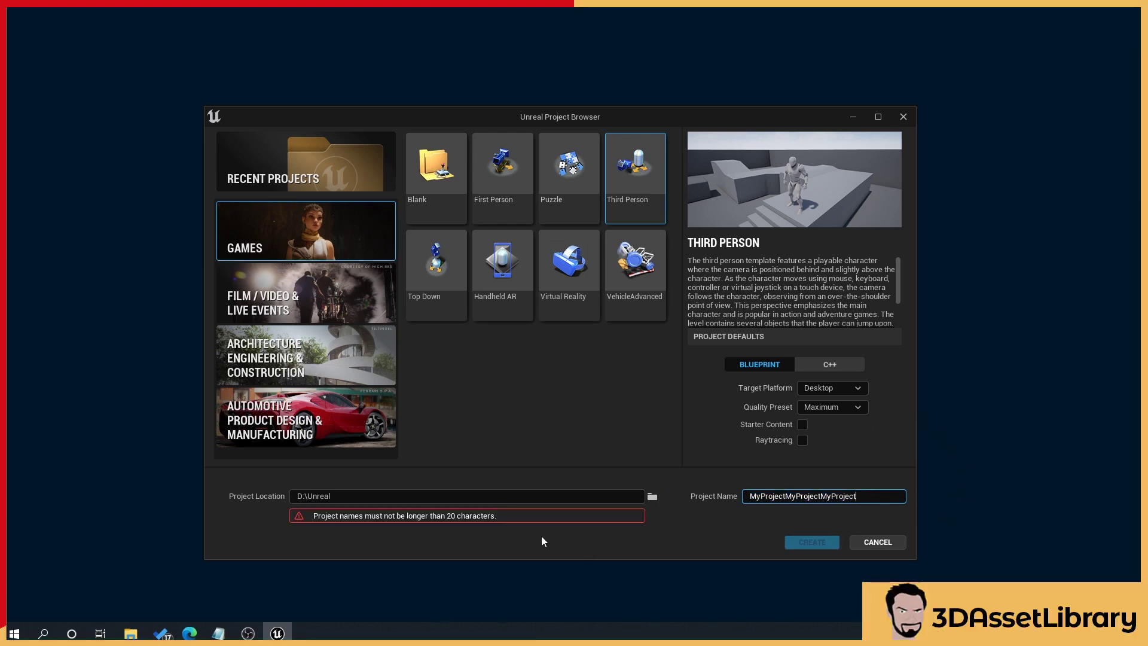
pyautogui.press('BackSpace')
pyautogui.press('BackSpace')
pyautogui.press('BackSpace')
pyautogui.press('BackSpace')
pyautogui.press('BackSpace')
pyautogui.press('BackSpace')
pyautogui.press('BackSpace')
pyautogui.press('BackSpace')
pyautogui.press('BackSpace')
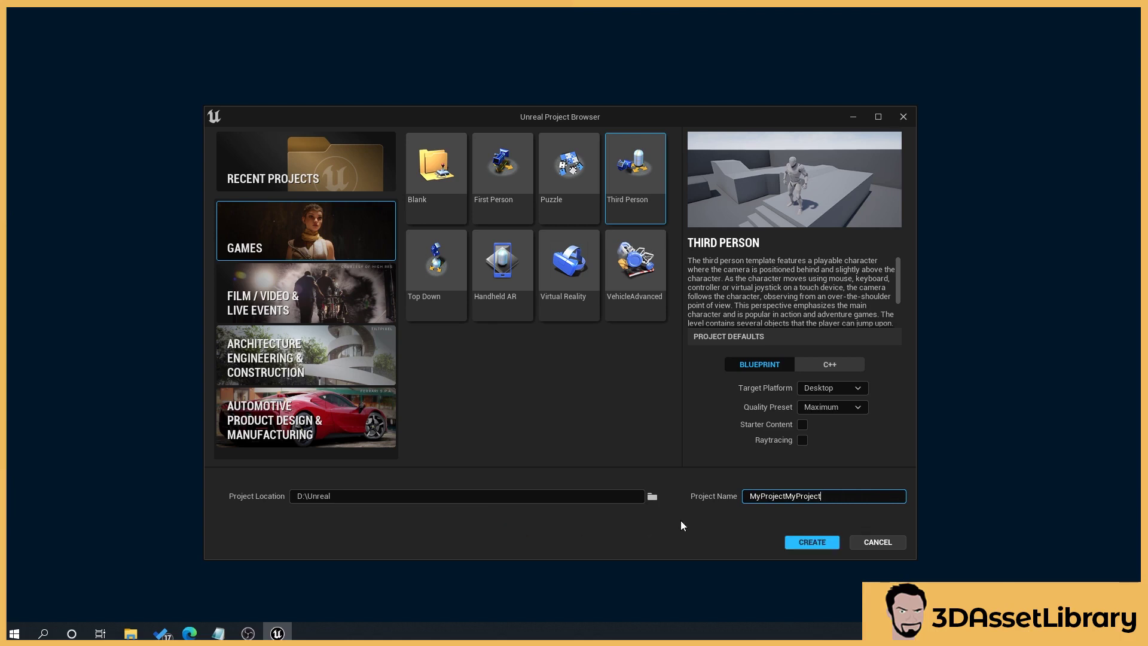
pyautogui.press('BackSpace')
pyautogui.press('BackSpace')
pyautogui.press('BackSpace')
pyautogui.press('BackSpace')
pyautogui.press('BackSpace')
pyautogui.press('BackSpace')
pyautogui.press('BackSpace')
pyautogui.press('BackSpace')
pyautogui.press('BackSpace')
pyautogui.hotkey('ctrl', 'a')
pyautogui.press('Left')
pyautogui.press('Right')
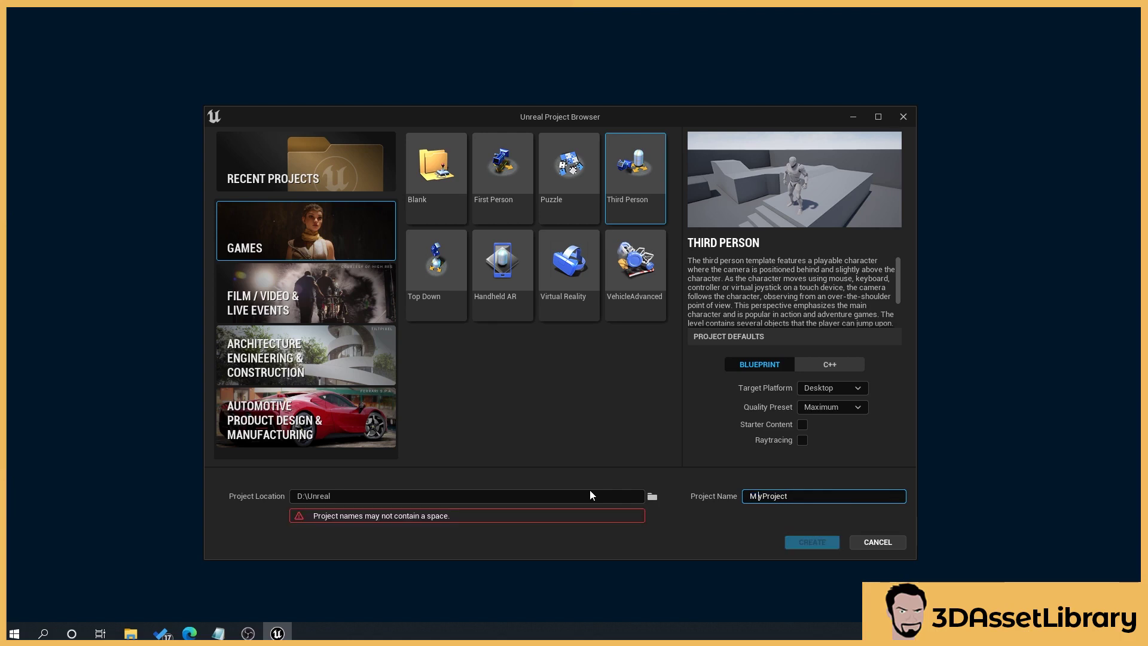
pyautogui.press('BackSpace')
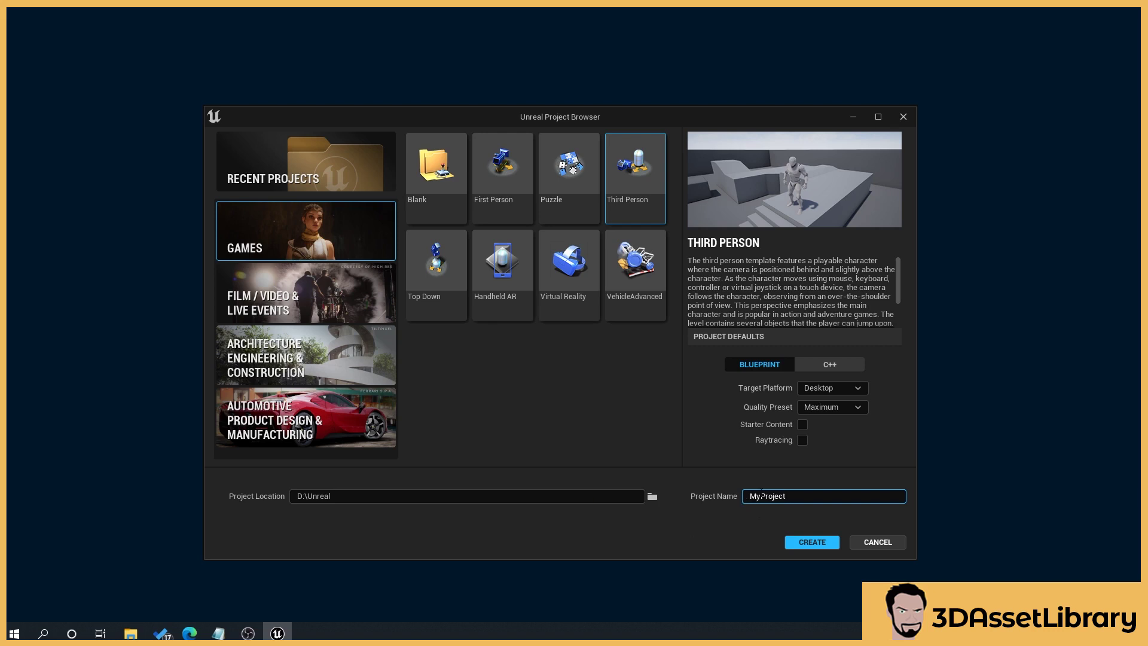
# Replace the default project name with 'UECourse' and create the project.
pyautogui.doubleClick(798, 496)
pyautogui.press('BackSpace')
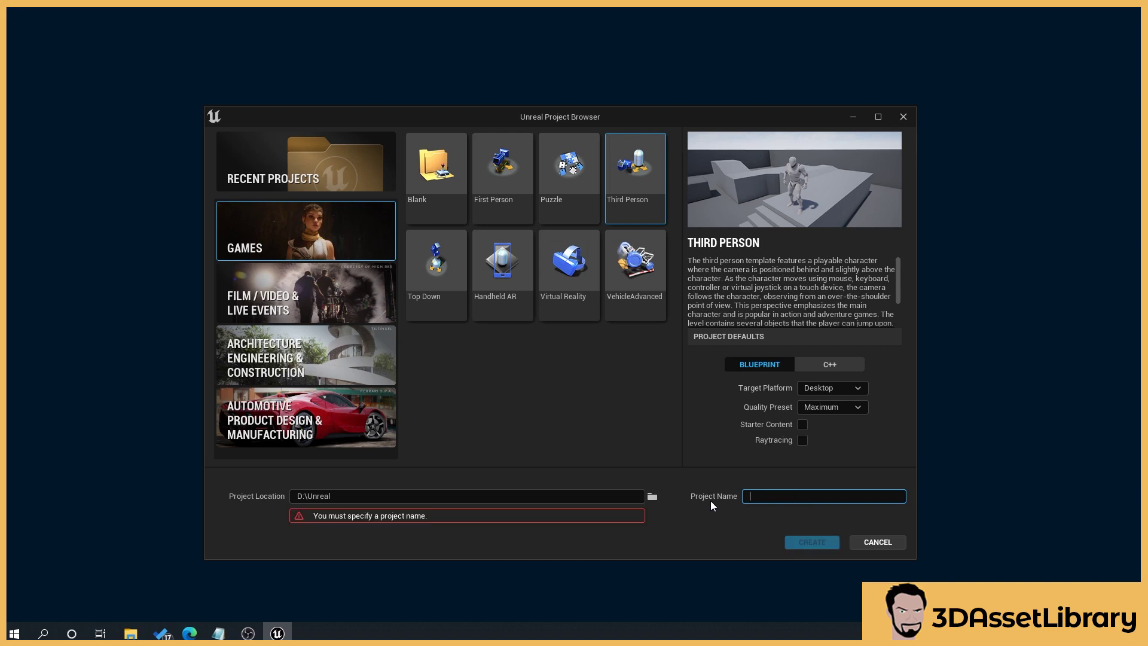
pyautogui.write('UE')
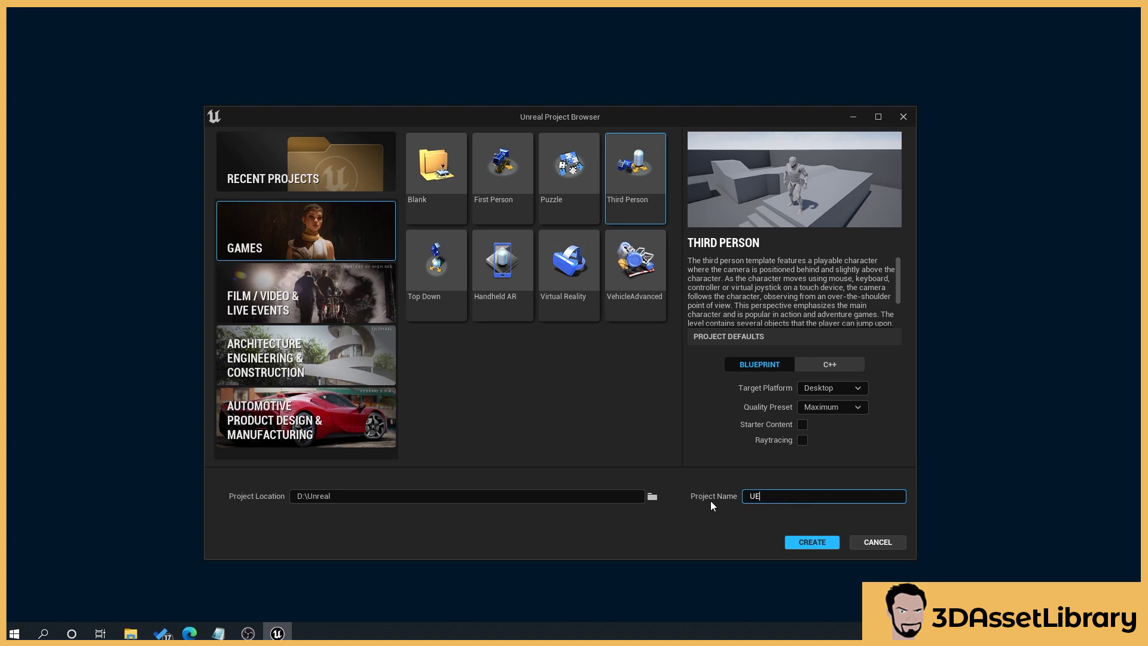
pyautogui.write('Course')
pyautogui.click(804, 542)
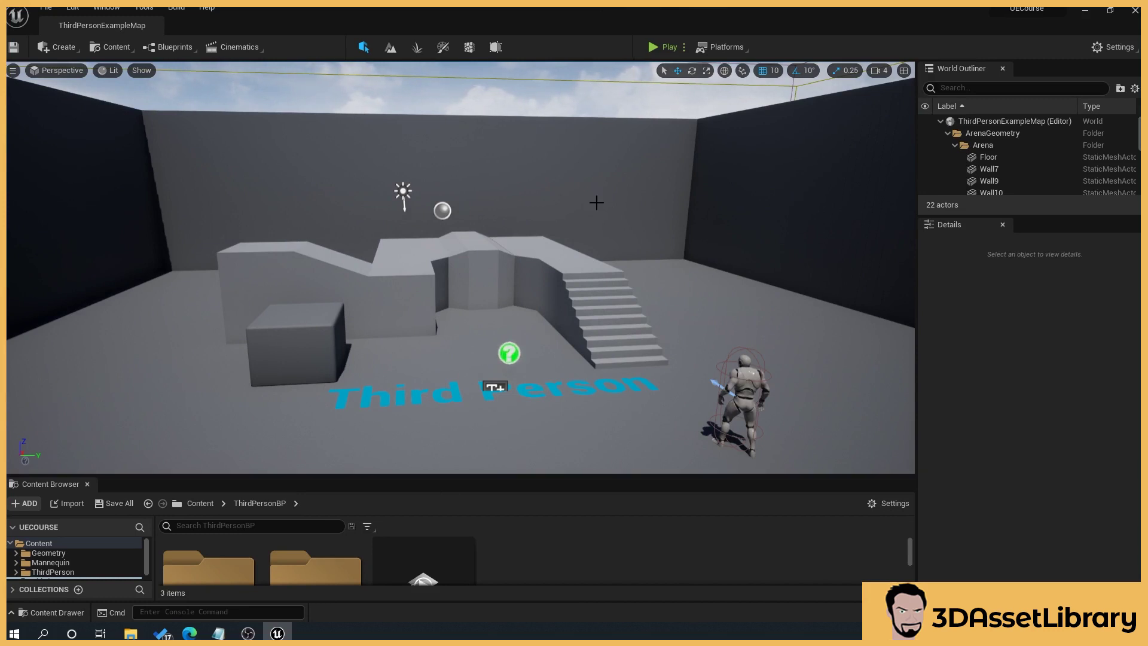
# Look around the ThirdPersonExampleMap arena, then toggle the Content Drawer open and closed.
pyautogui.moveTo(596, 203); pyautogui.dragTo(559, 203, button='right')
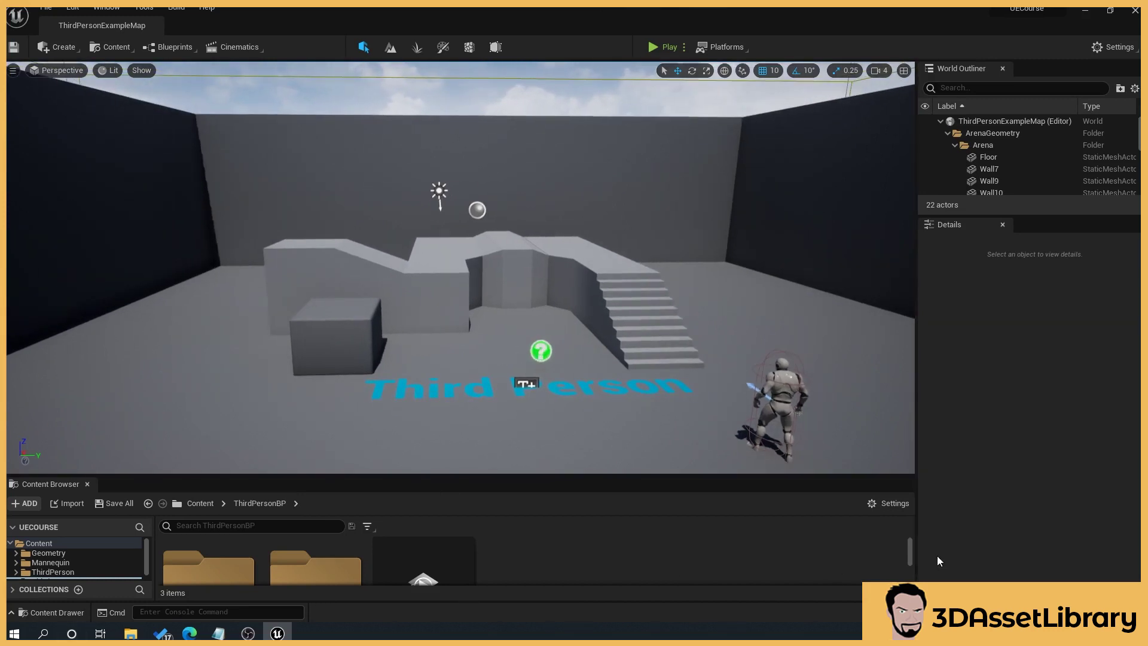
pyautogui.moveTo(413, 195); pyautogui.dragTo(177, 444, button='middle')
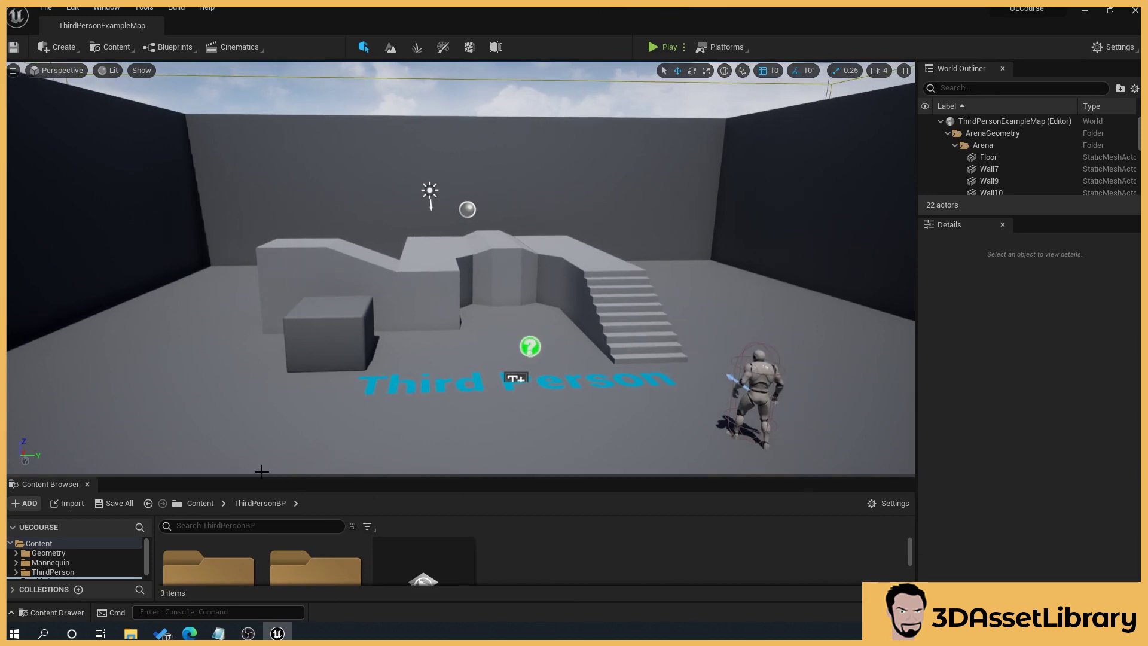
pyautogui.hotkey('ctrl', 'space')
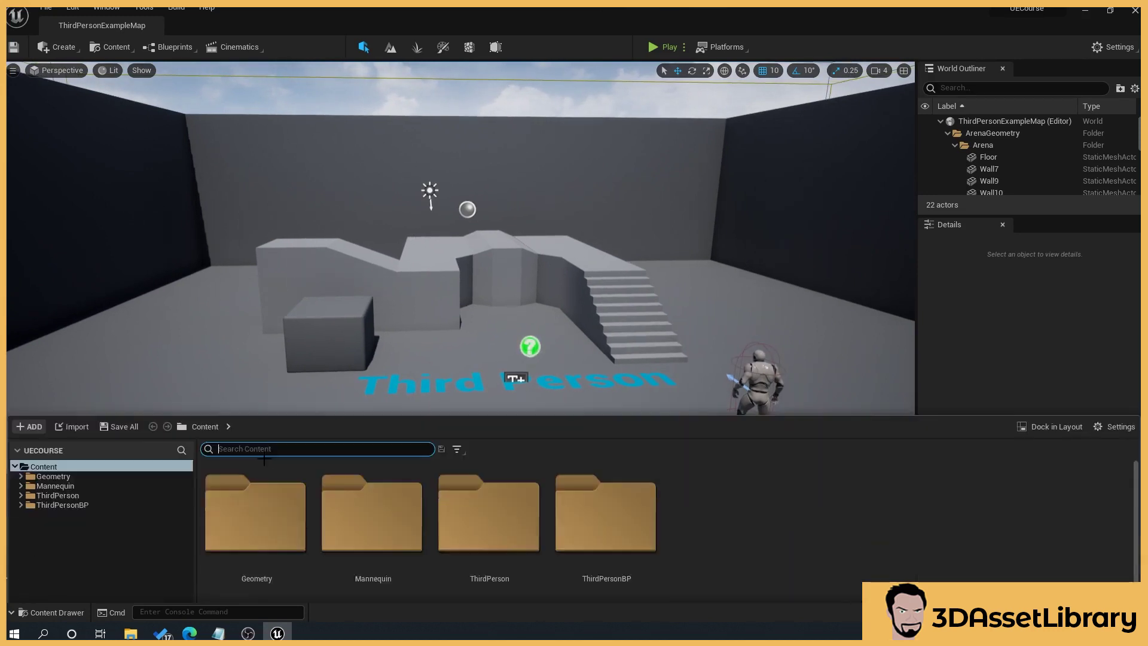
pyautogui.hotkey('ctrl', 'space')
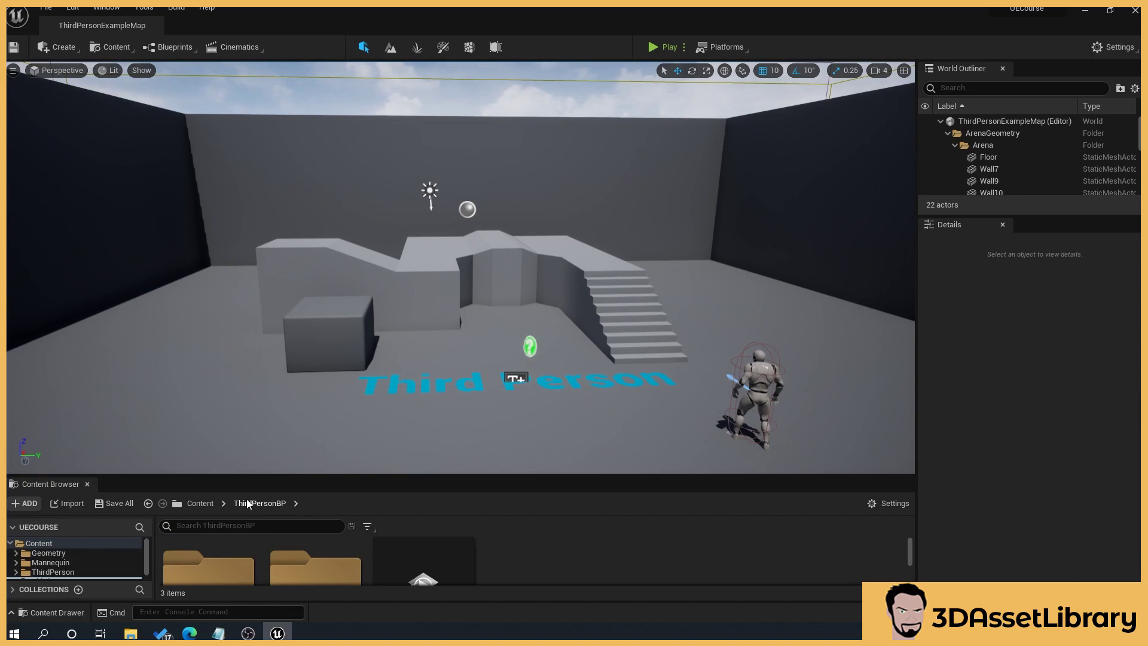